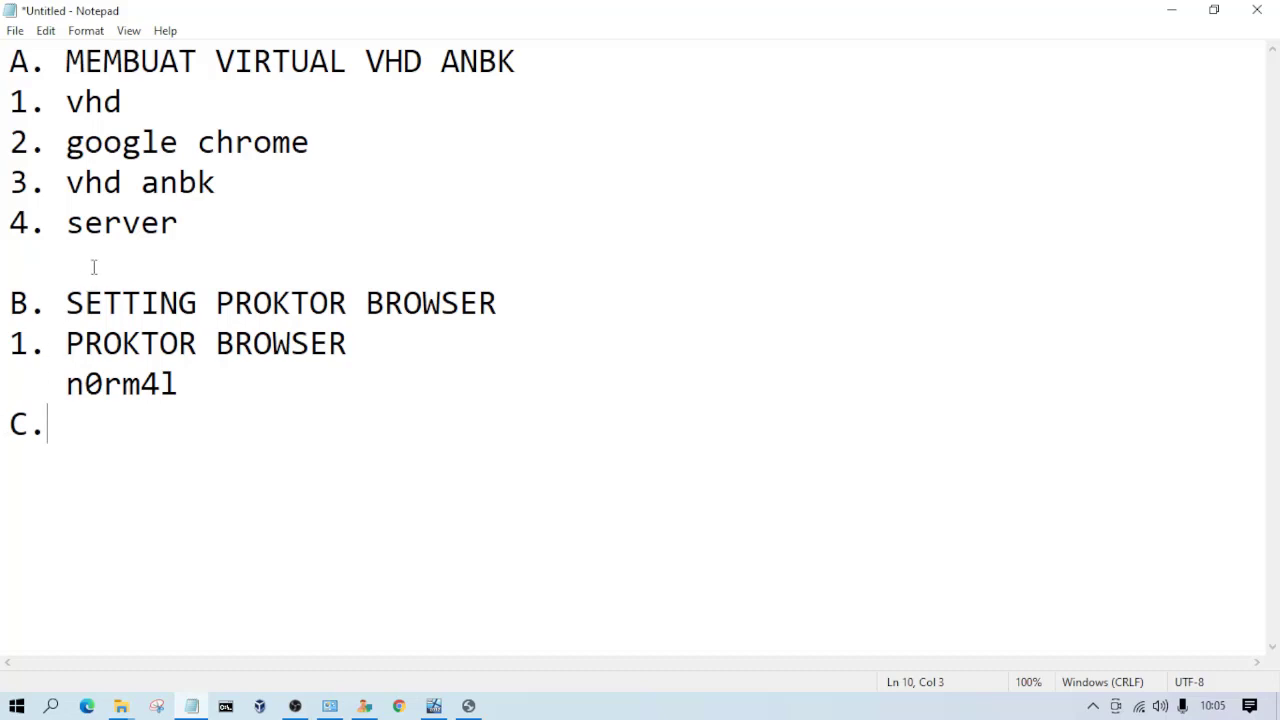
# Insert a blank line above item C in the notes.
pyautogui.click(74, 263)
pyautogui.click(257, 388)
pyautogui.press('Return')
pyautogui.click(157, 466)
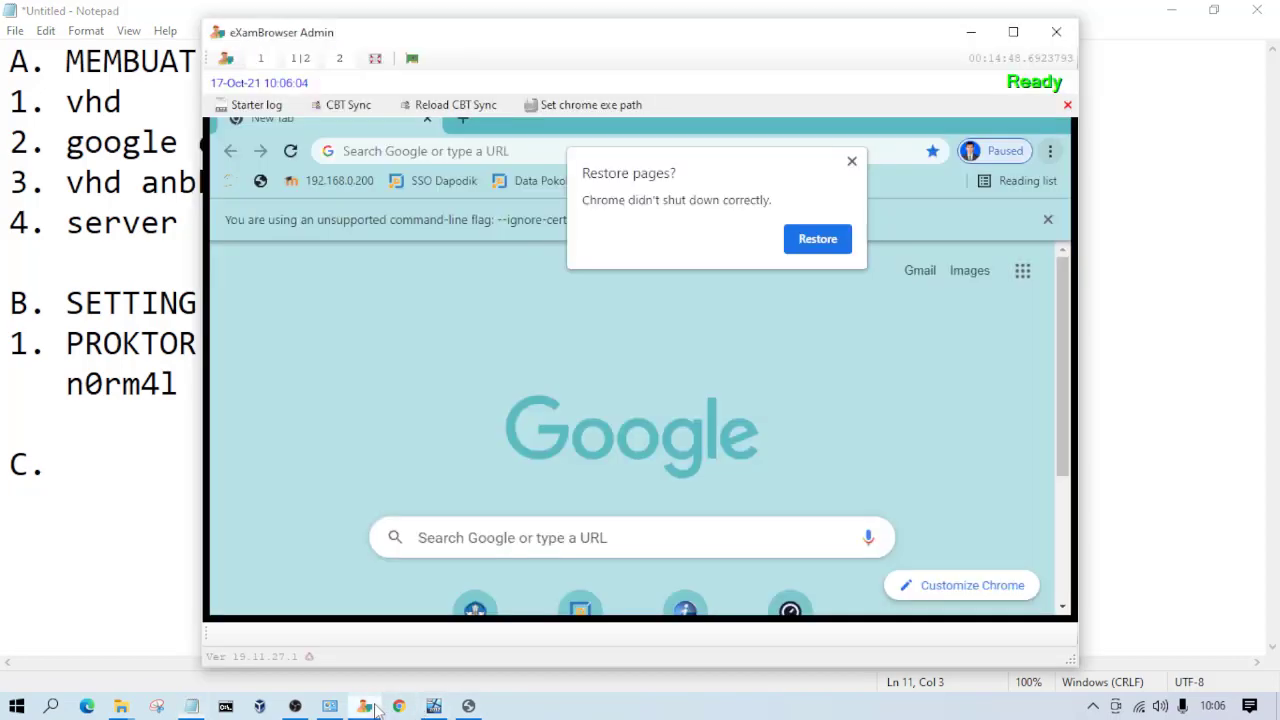
# Switch to eXamBrowser Admin, show both panes side by side and maximize the window.
pyautogui.click(370, 707)
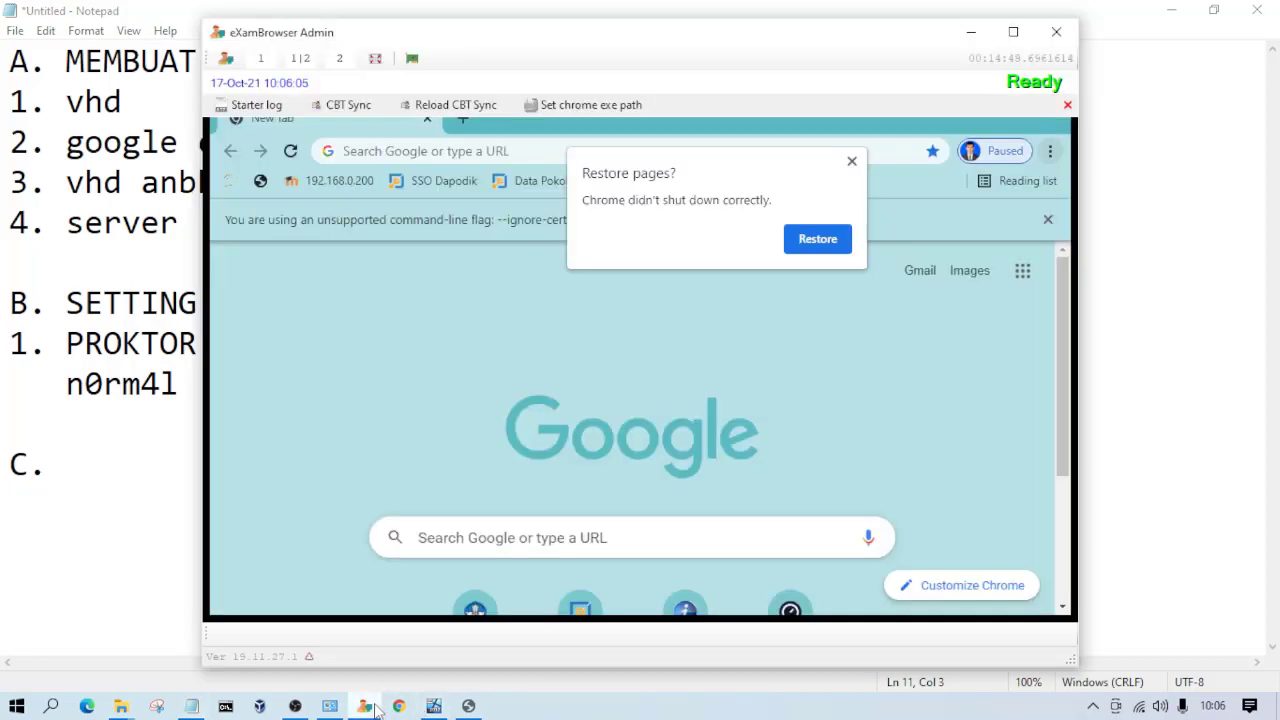
pyautogui.click(302, 58)
pyautogui.click(1012, 31)
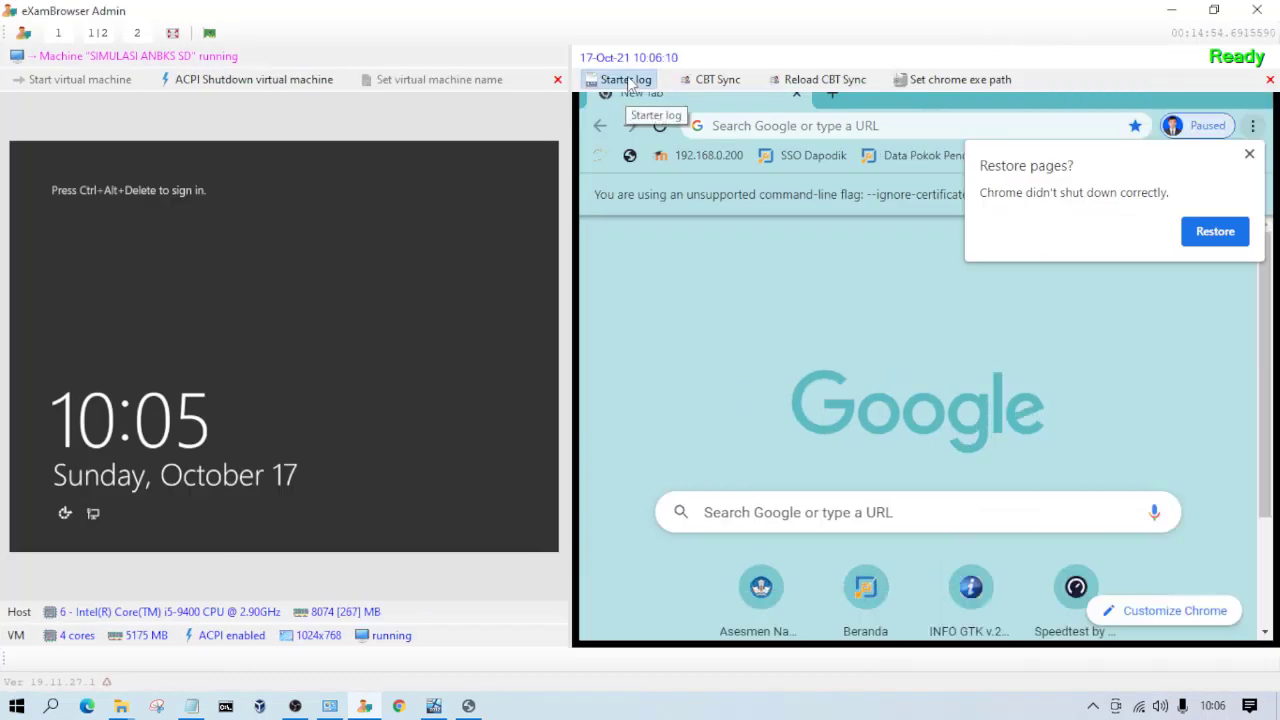
# Display the starter log and dismiss the Chrome prompt about restoring pages.
pyautogui.click(628, 81)
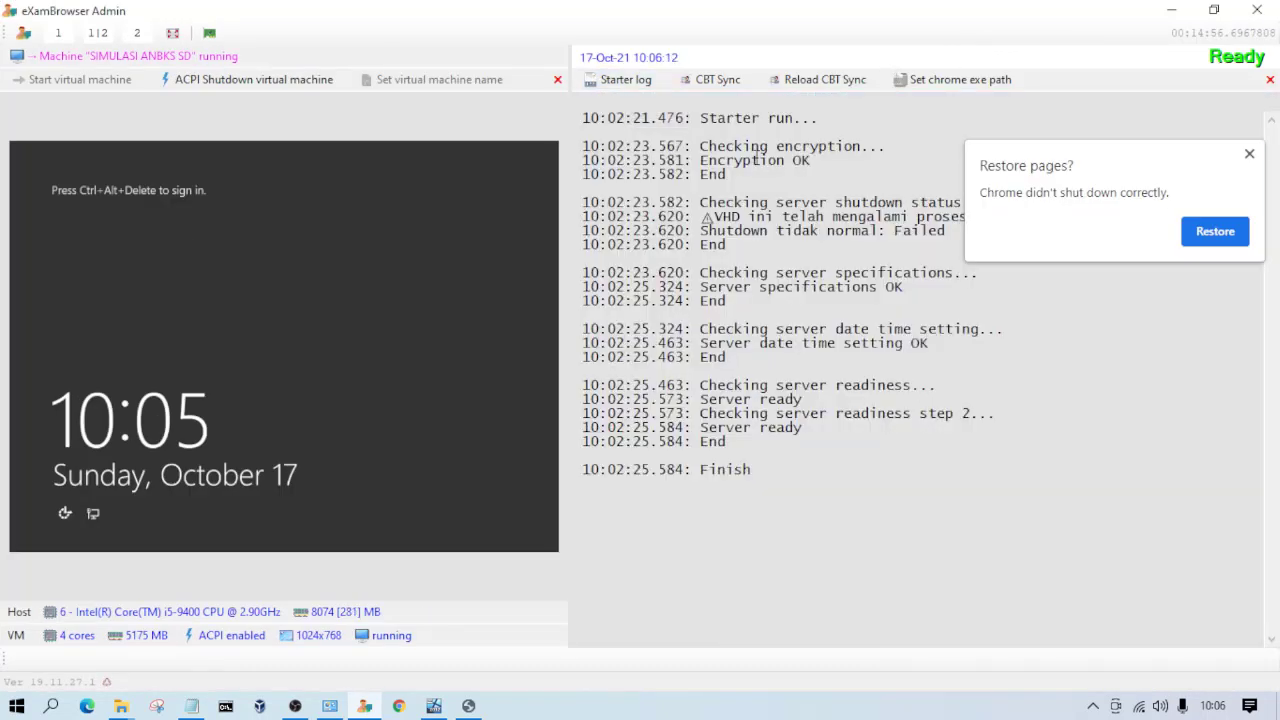
pyautogui.click(1252, 156)
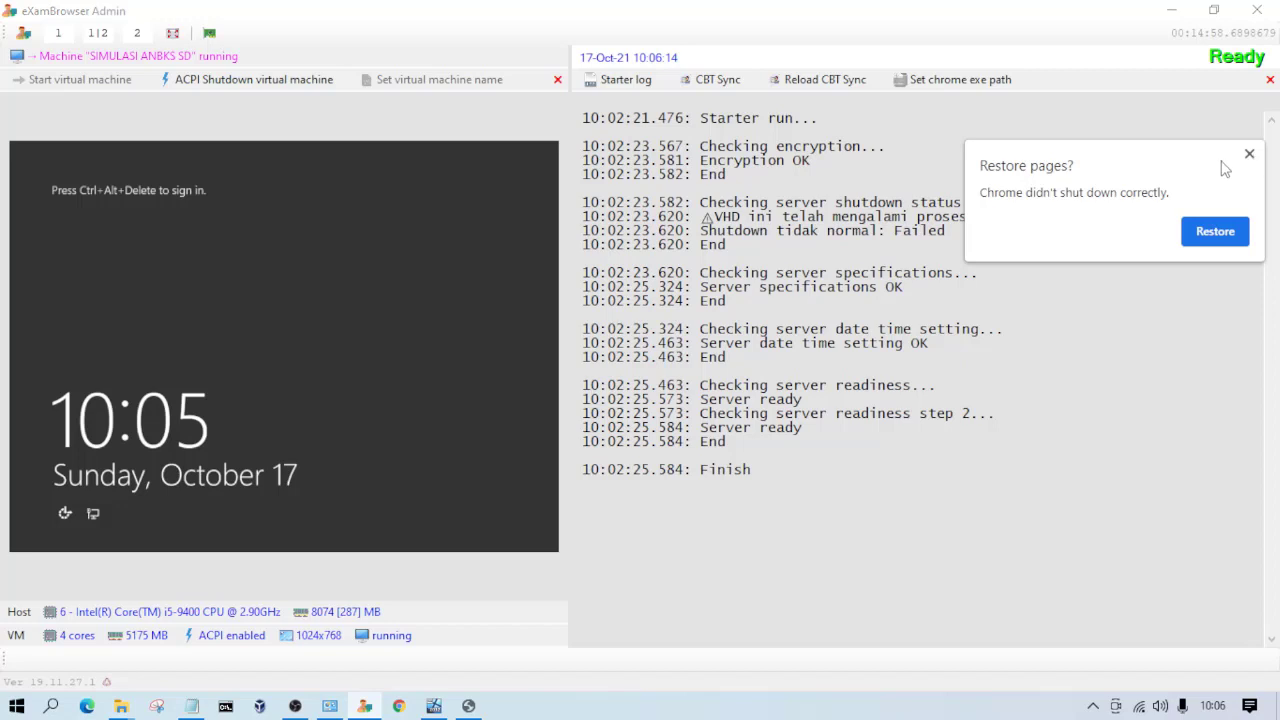
pyautogui.click(1250, 155)
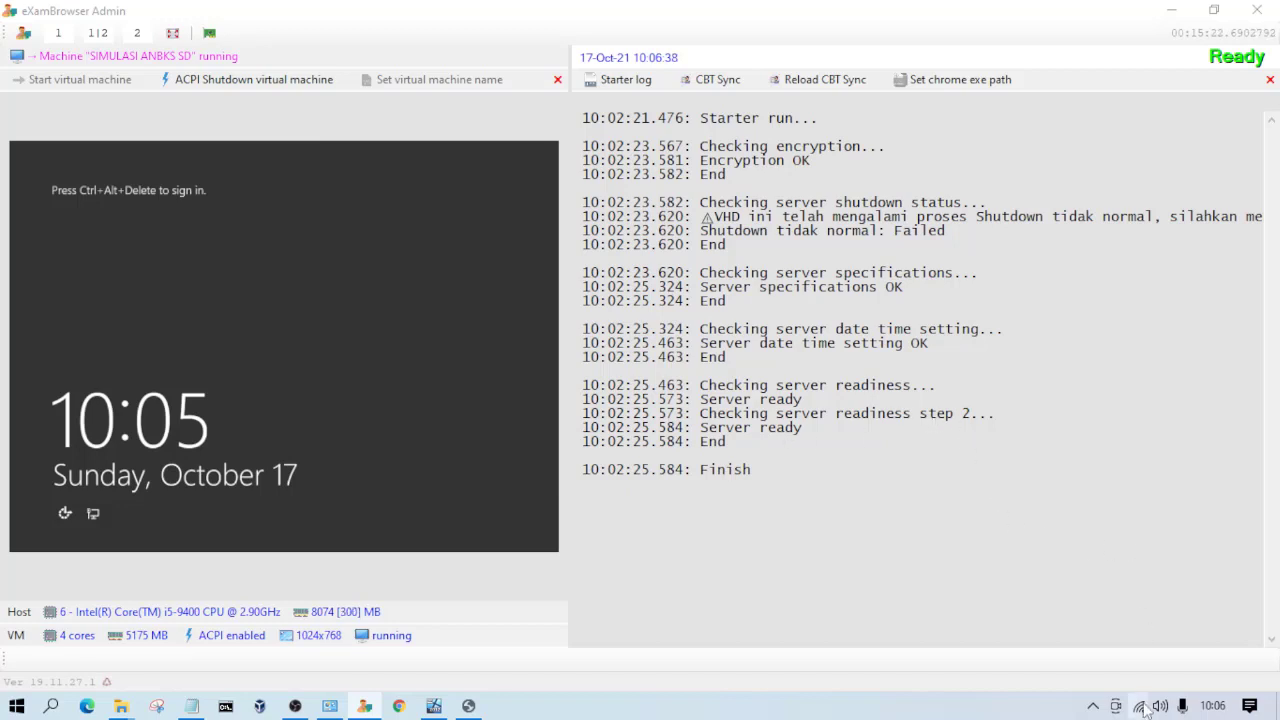
# Open the network adapter list from Network & Internet settings, select the Ethernet adapter and maximize the window.
pyautogui.moveTo(1144, 706)
pyautogui.click(1139, 707)
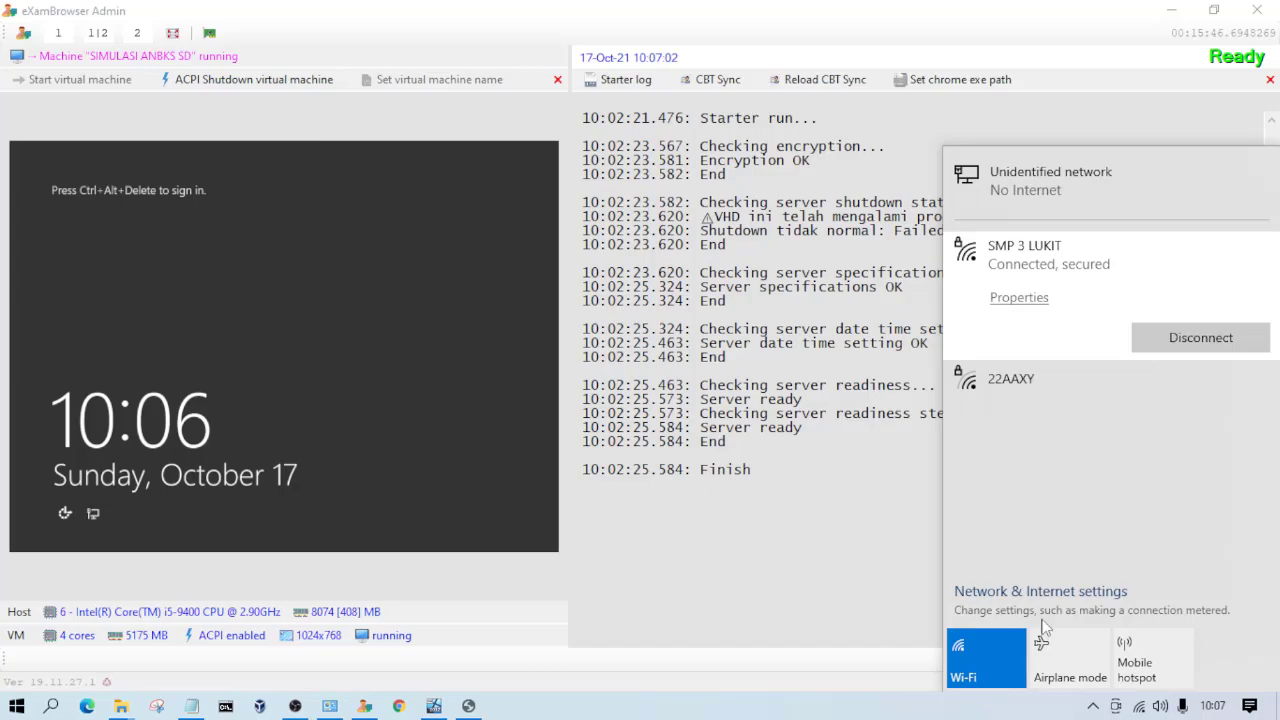
pyautogui.click(1075, 595)
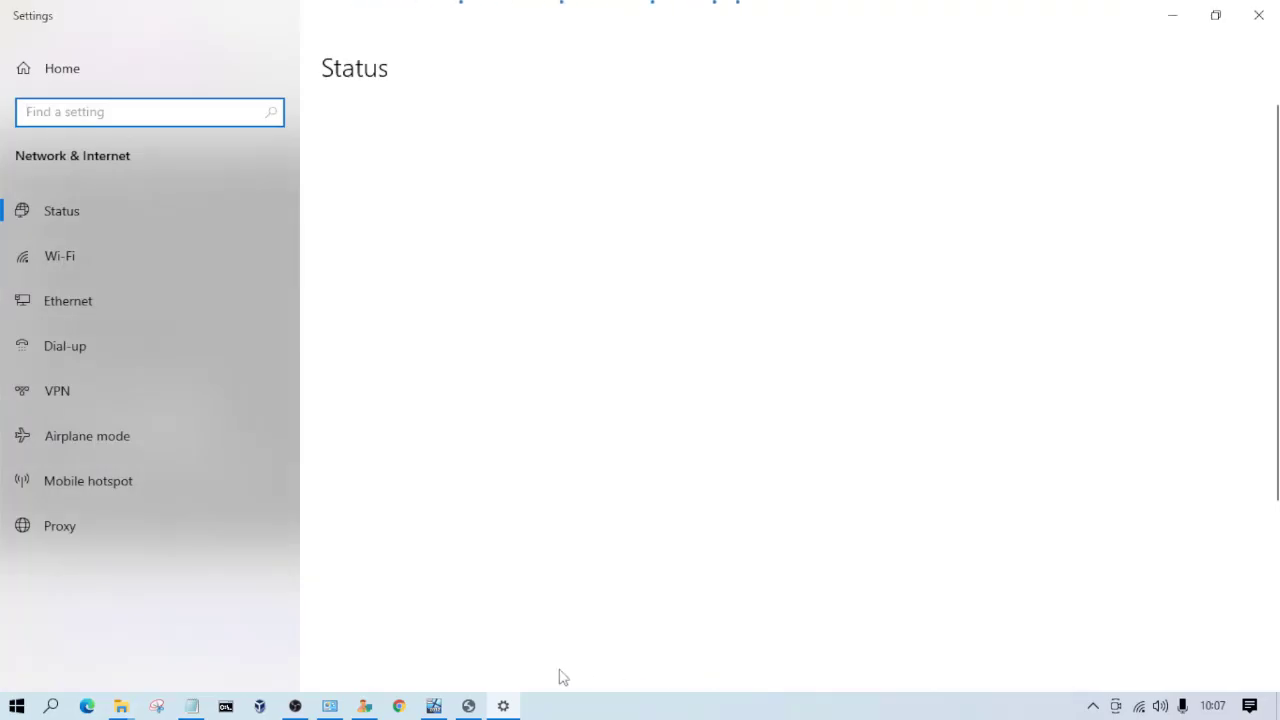
pyautogui.scroll(-1, 660, 330)
pyautogui.scroll(-3, 630, 360)
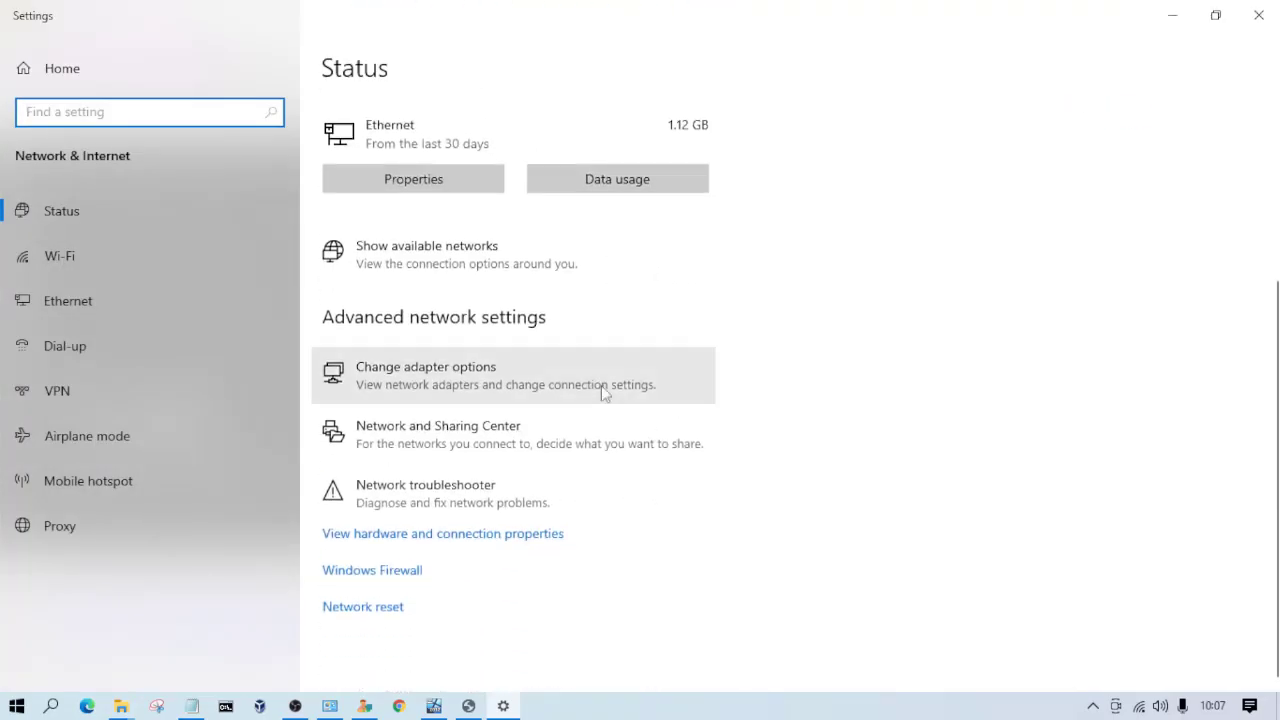
pyautogui.click(545, 385)
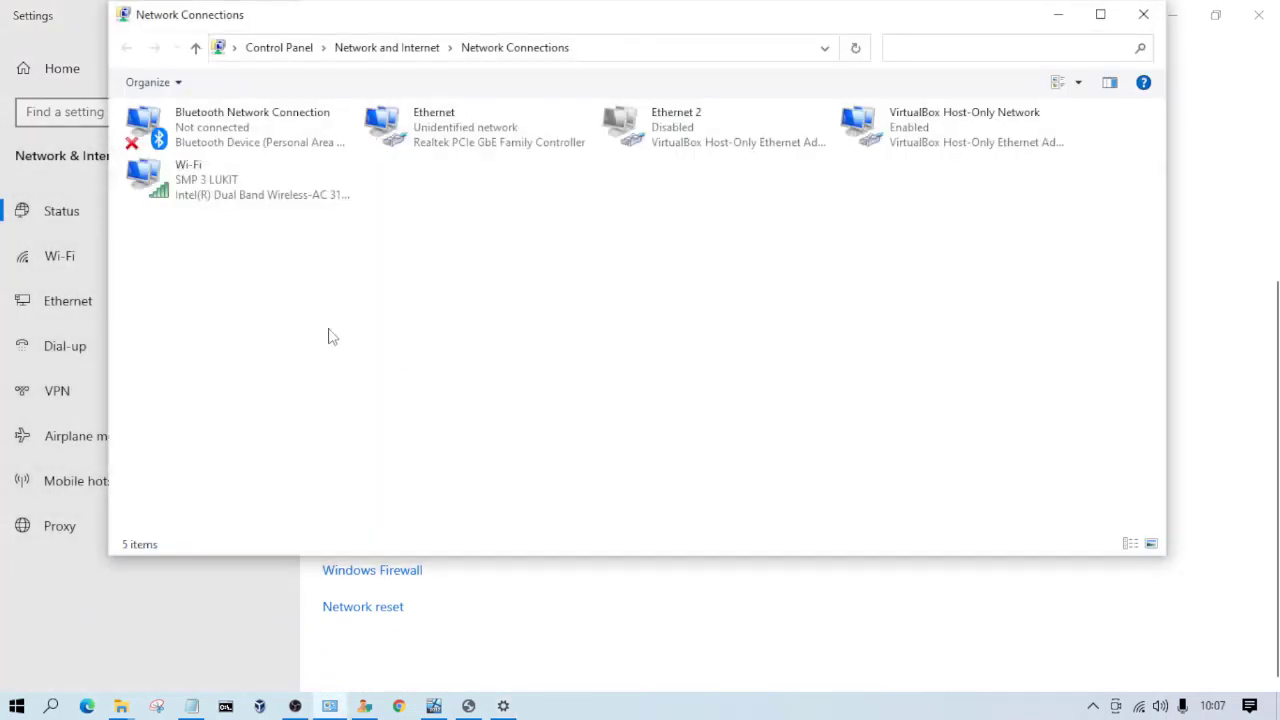
pyautogui.click(479, 135)
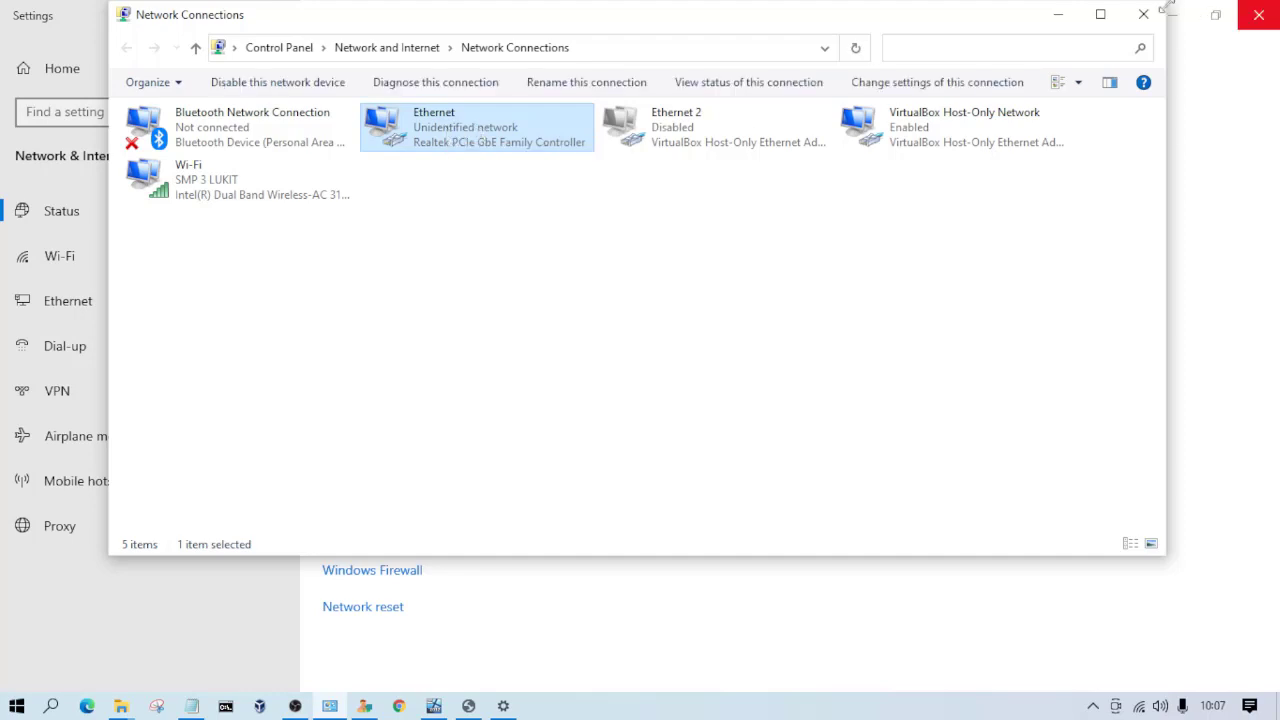
pyautogui.click(1100, 15)
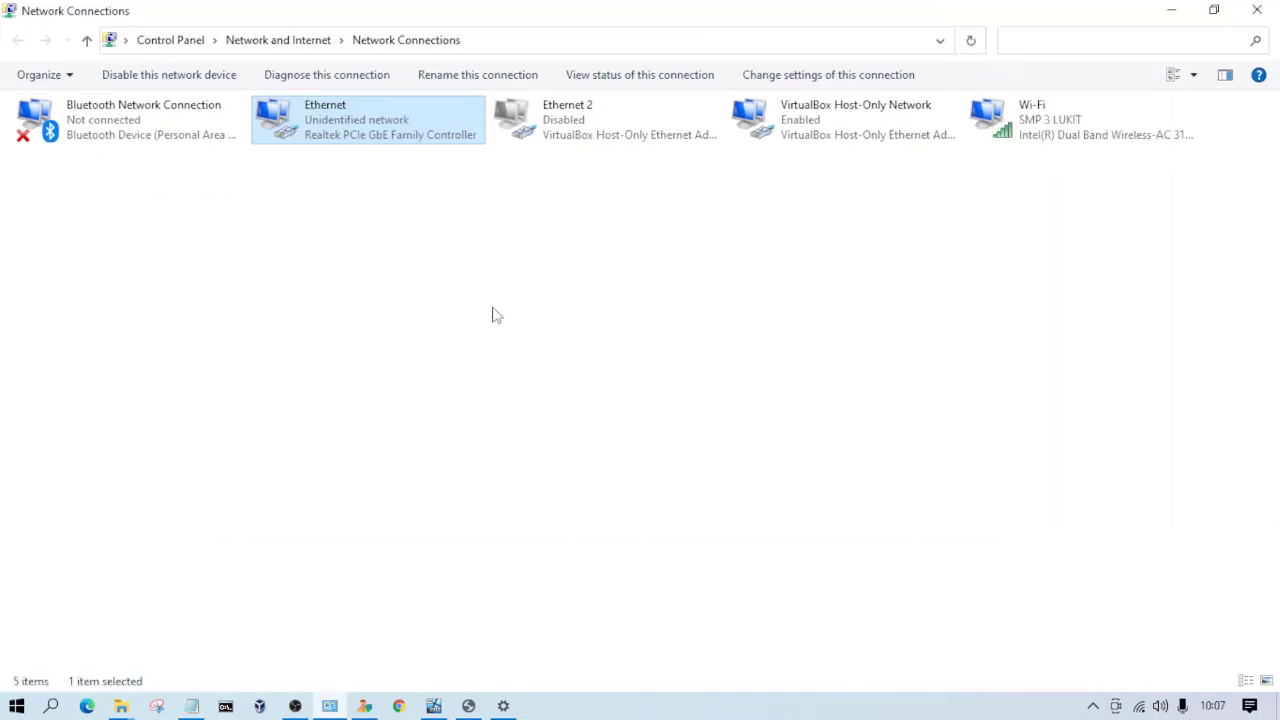
# Open the Internet Protocol Version 4 (TCP/IPv4) properties of the Ethernet adapter.
pyautogui.doubleClick(336, 136)
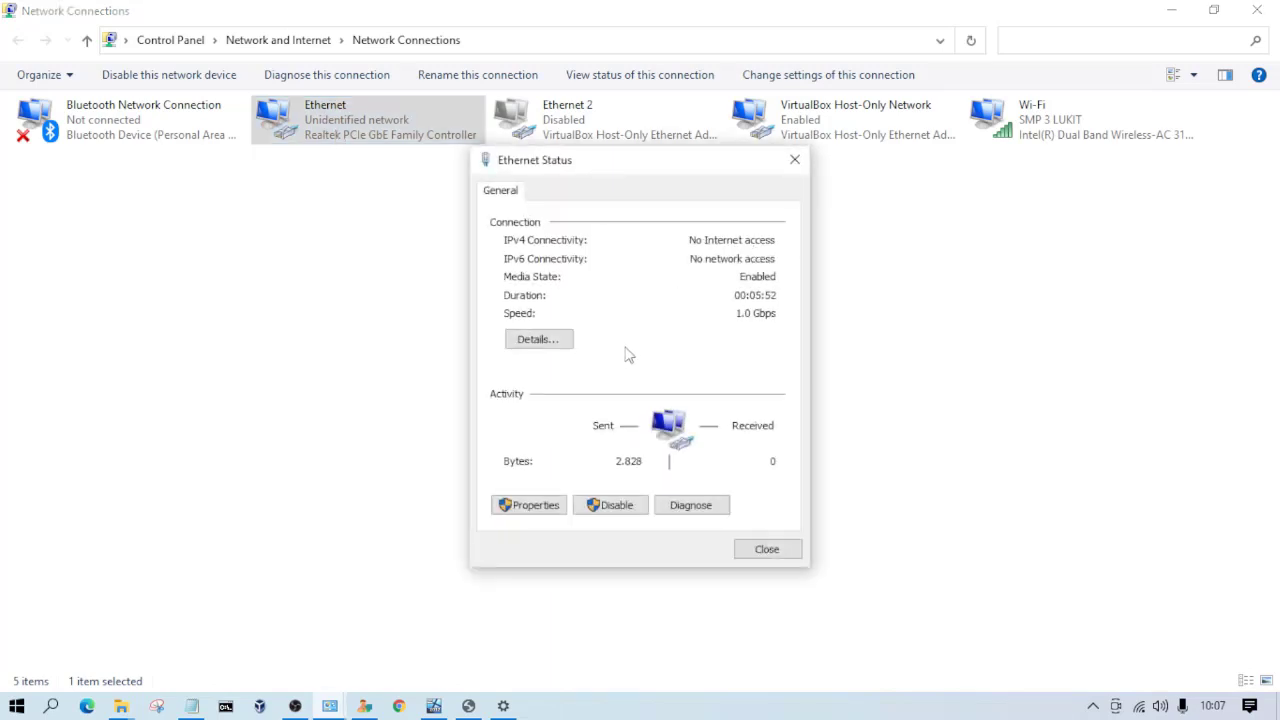
pyautogui.click(537, 508)
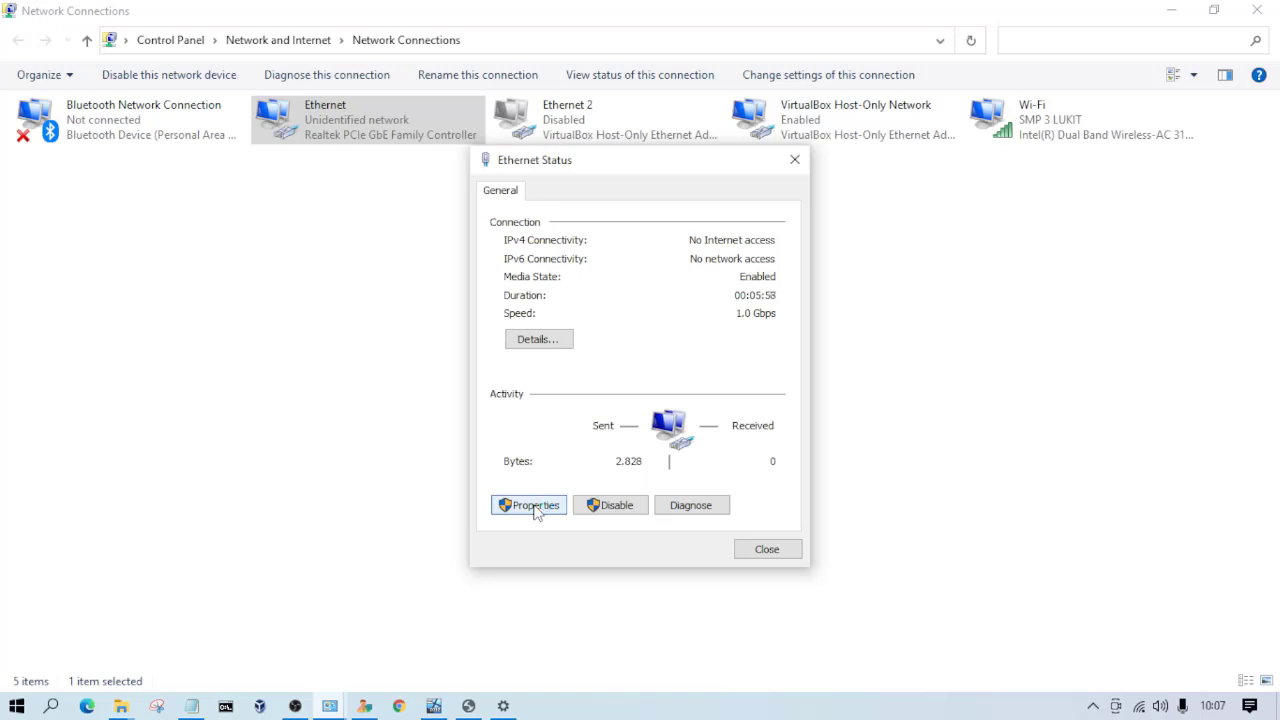
pyautogui.click(537, 508)
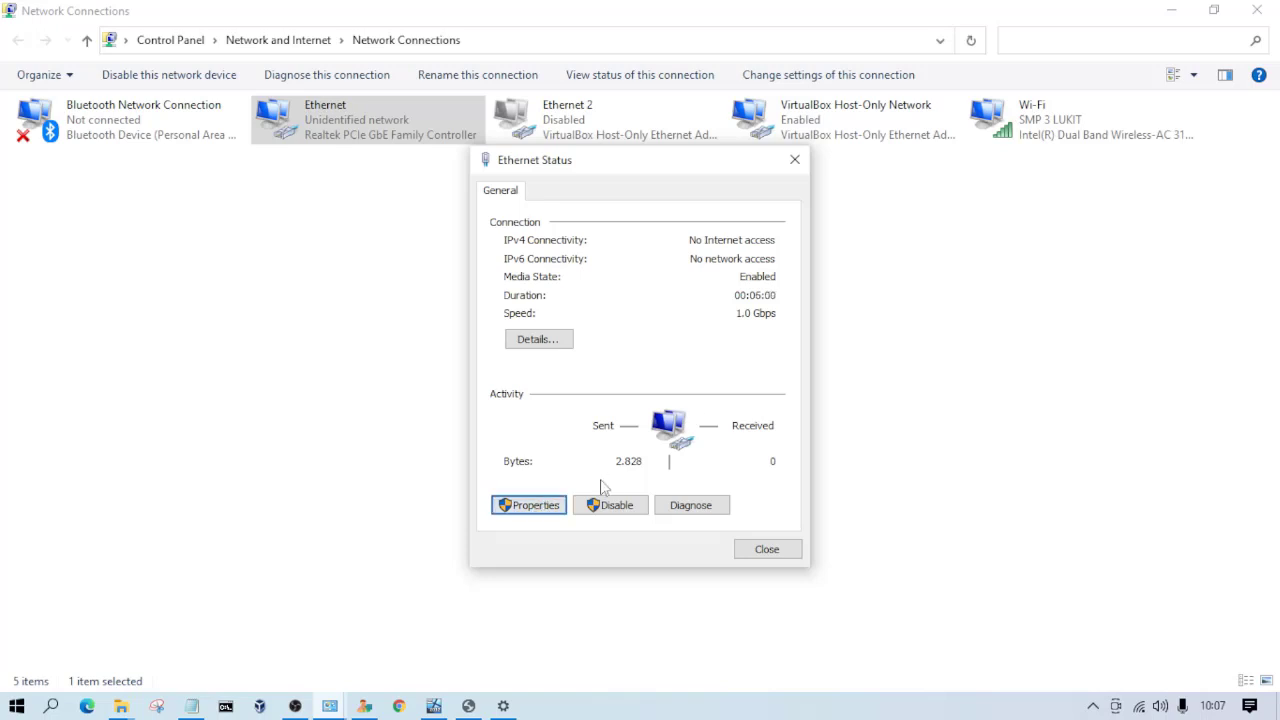
pyautogui.click(547, 508)
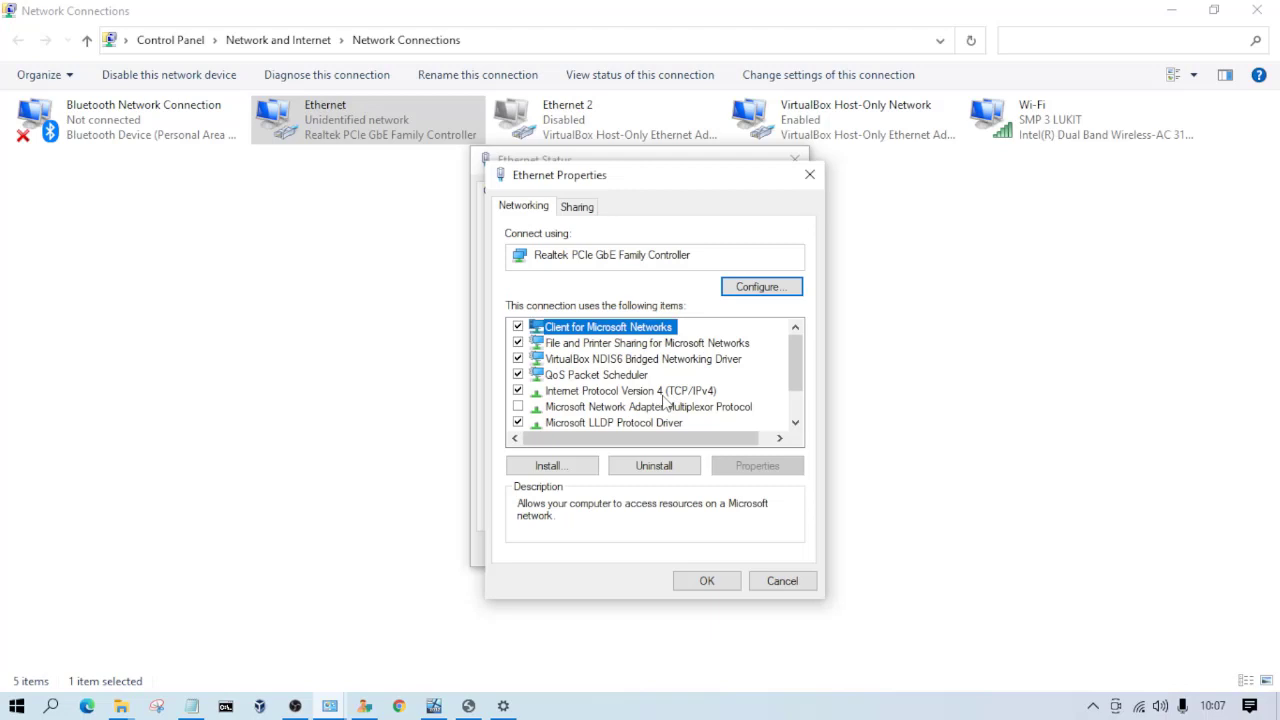
pyautogui.click(664, 395)
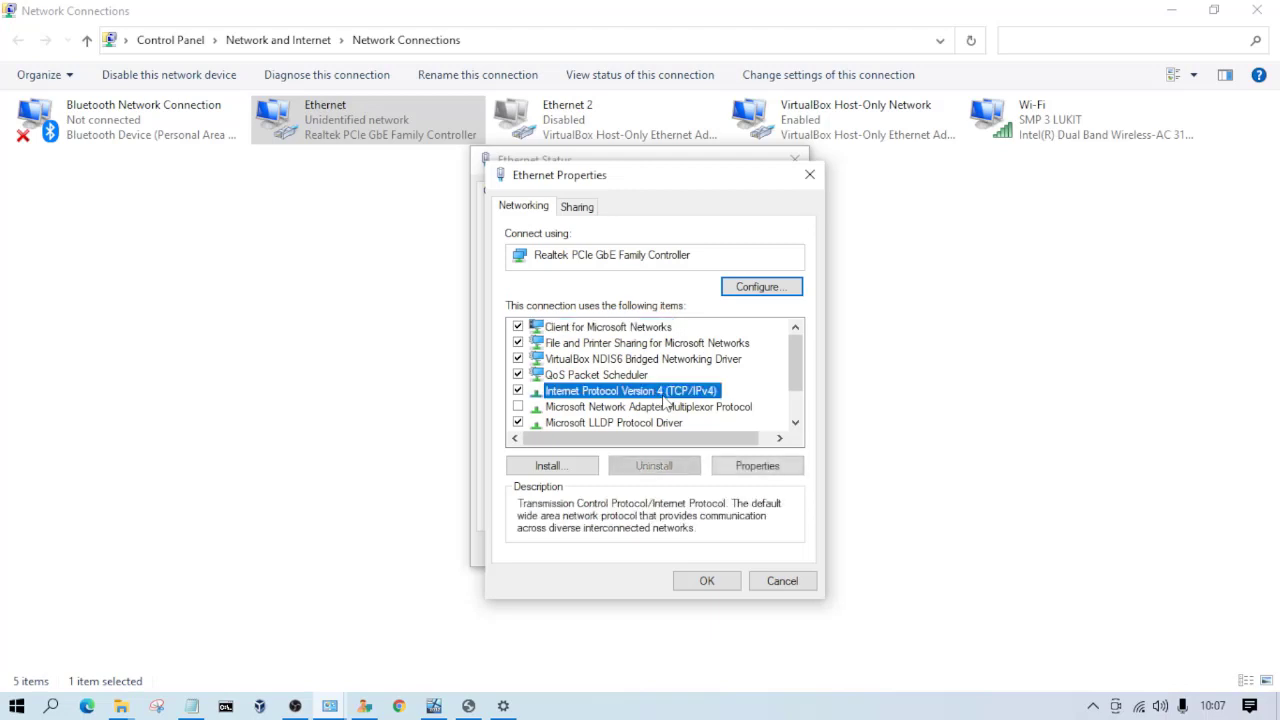
pyautogui.doubleClick(670, 391)
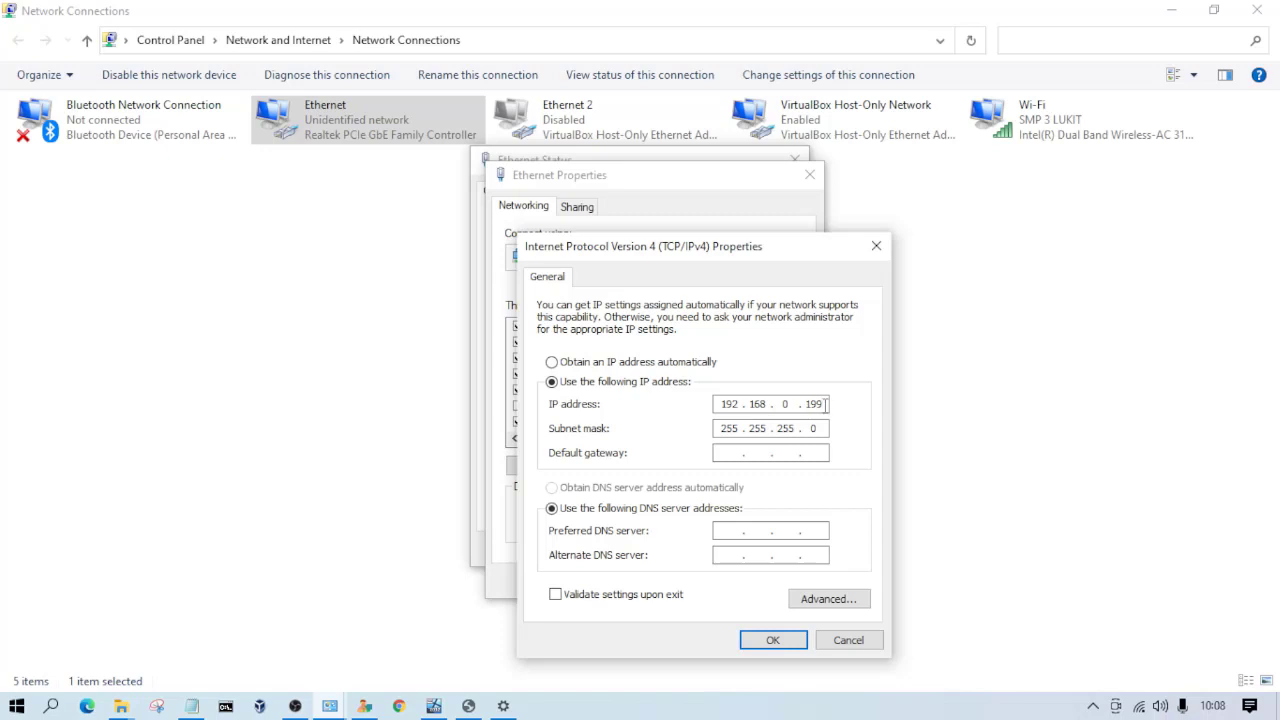
# Check the Ethernet adapter's IP address and subnet mask, and close its dialogs without saving changes.
pyautogui.moveTo(826, 404); pyautogui.dragTo(808, 404)
pyautogui.click(822, 430)
pyautogui.click(845, 642)
pyautogui.click(810, 582)
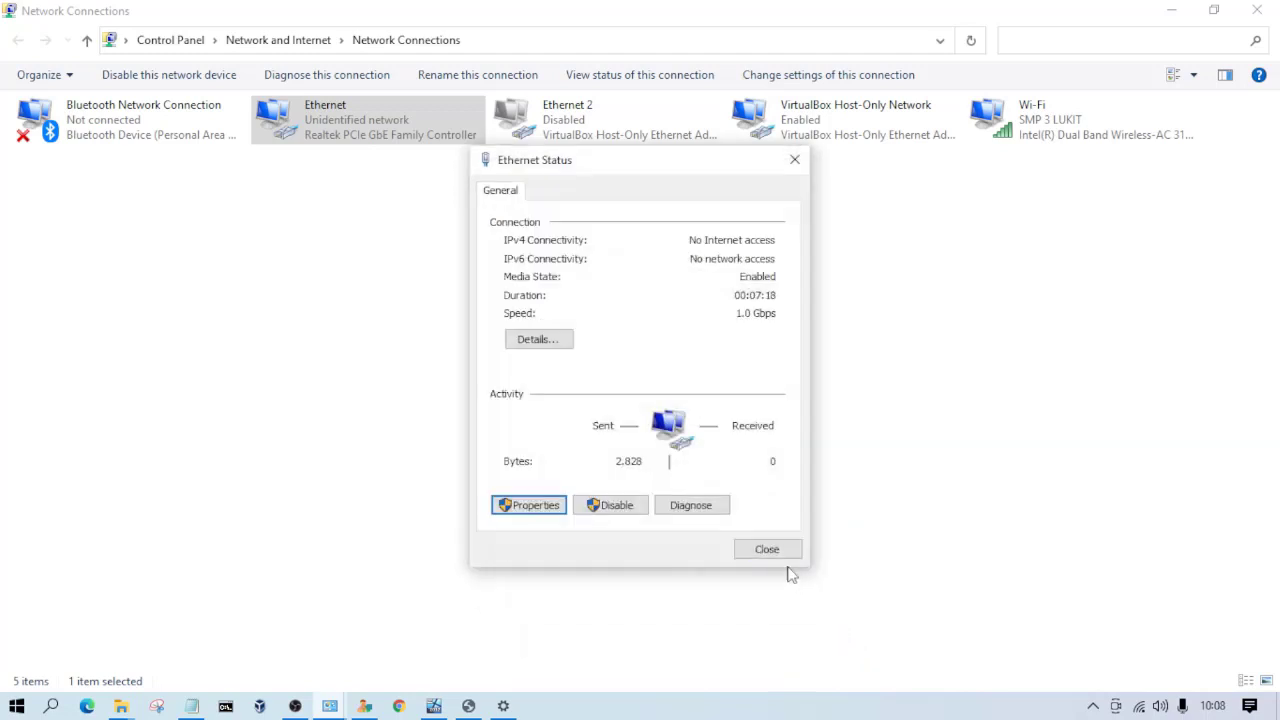
pyautogui.click(783, 555)
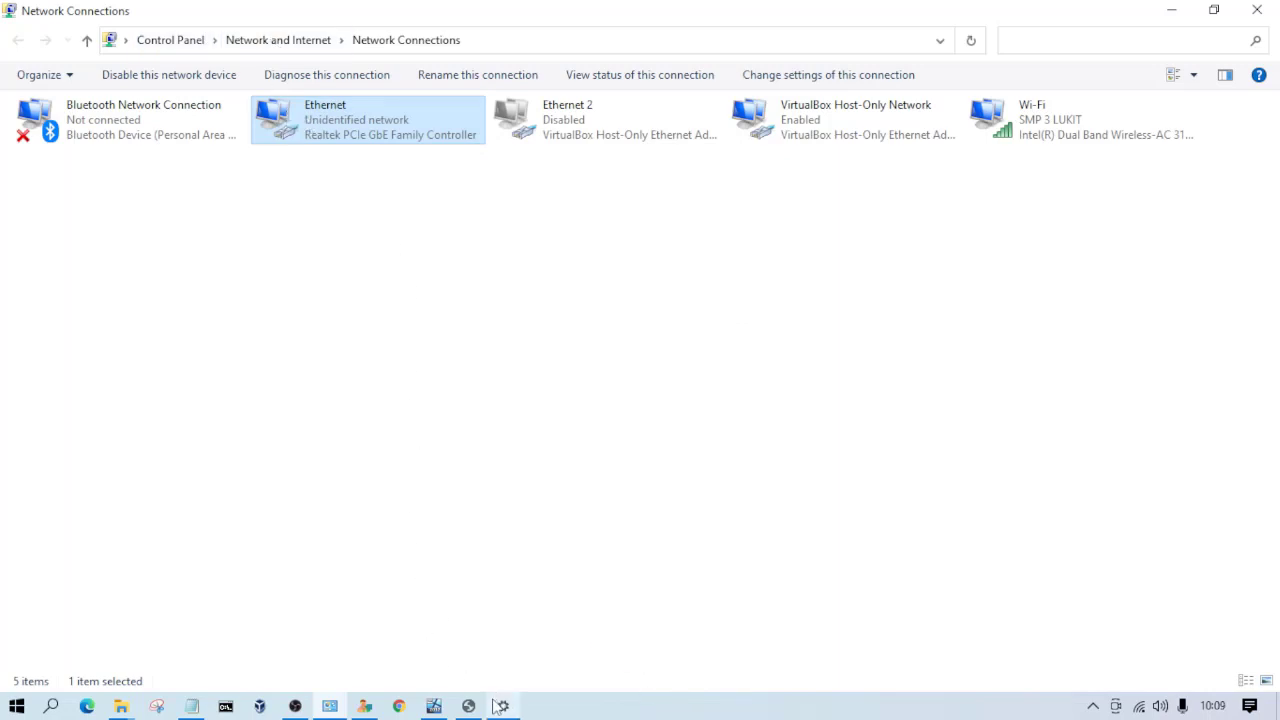
# Switch to CBT Sync and start the offered update (Pembaharuan).
pyautogui.moveTo(469, 708)
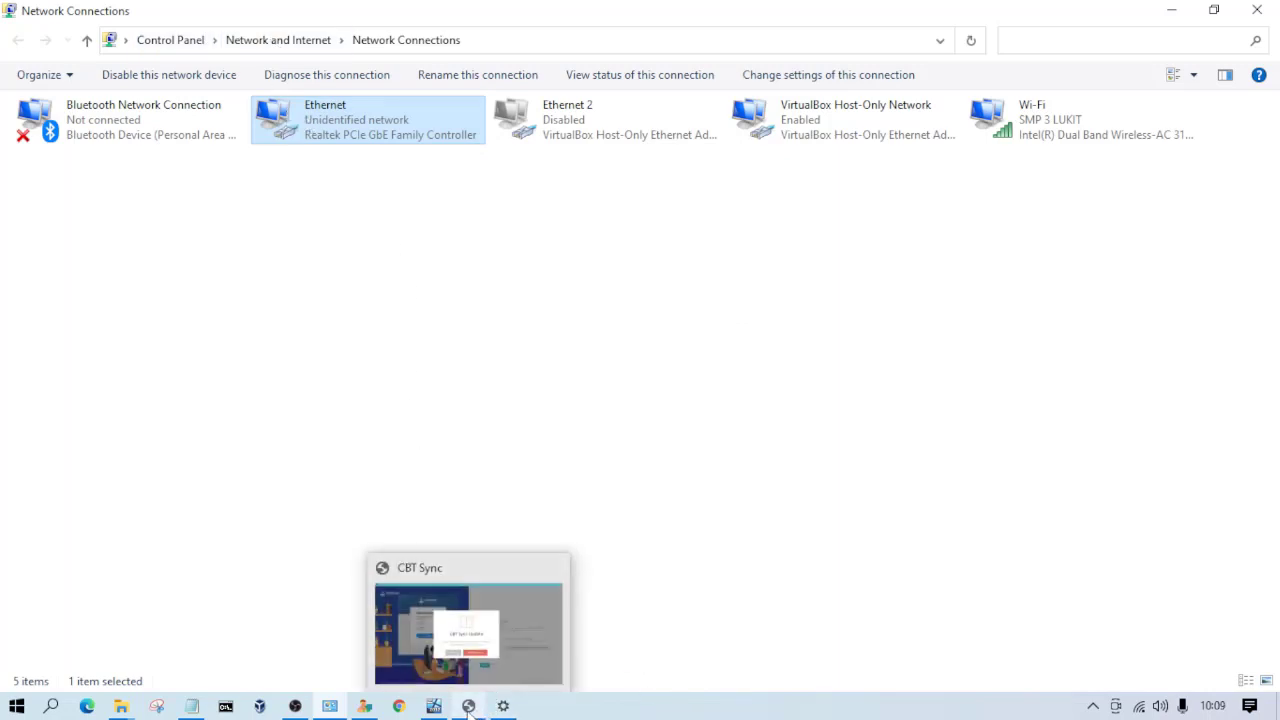
pyautogui.click(420, 620)
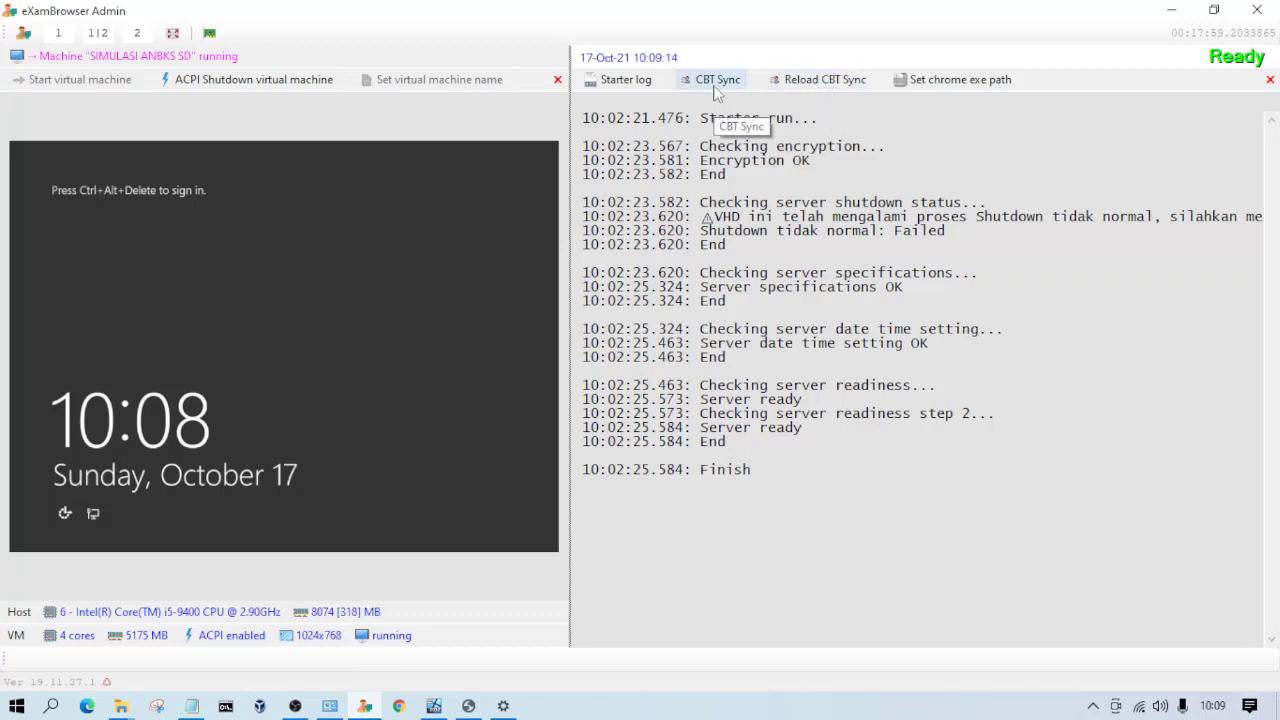
pyautogui.click(468, 705)
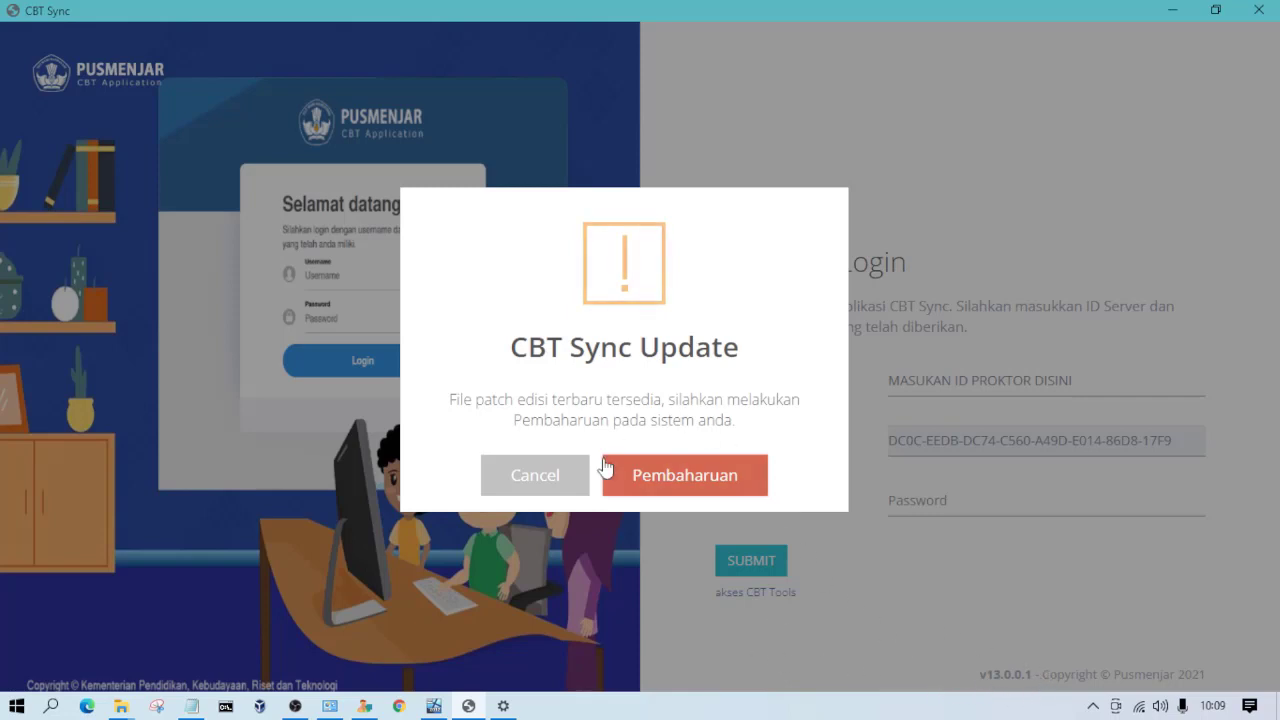
pyautogui.click(688, 485)
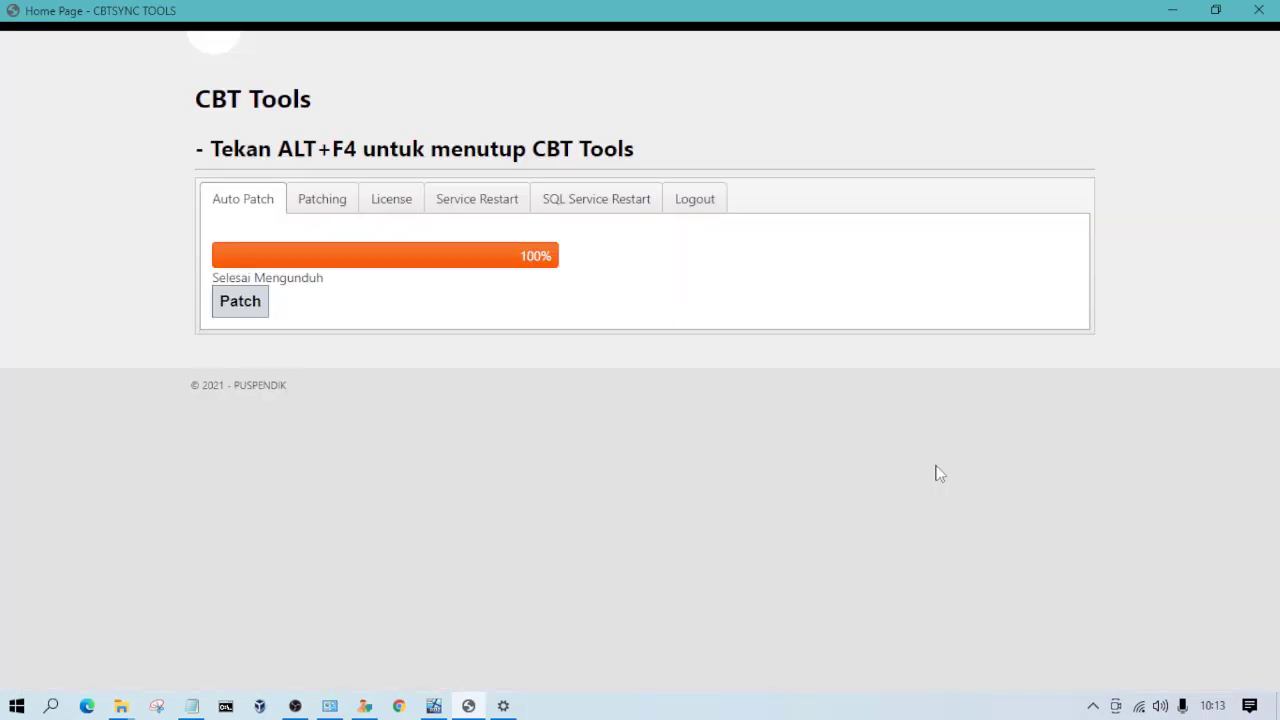
# Apply the downloaded patch and log out of CBT Tools to check the version number on the login page.
pyautogui.click(240, 303)
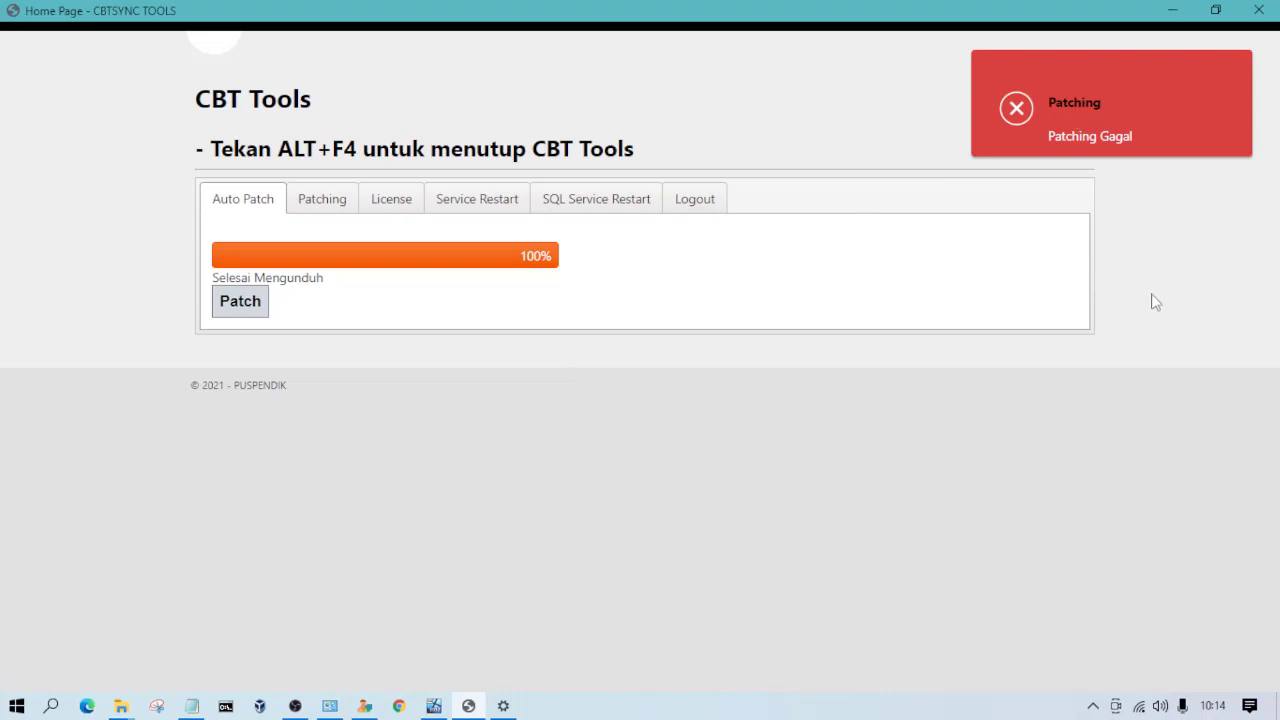
pyautogui.click(695, 200)
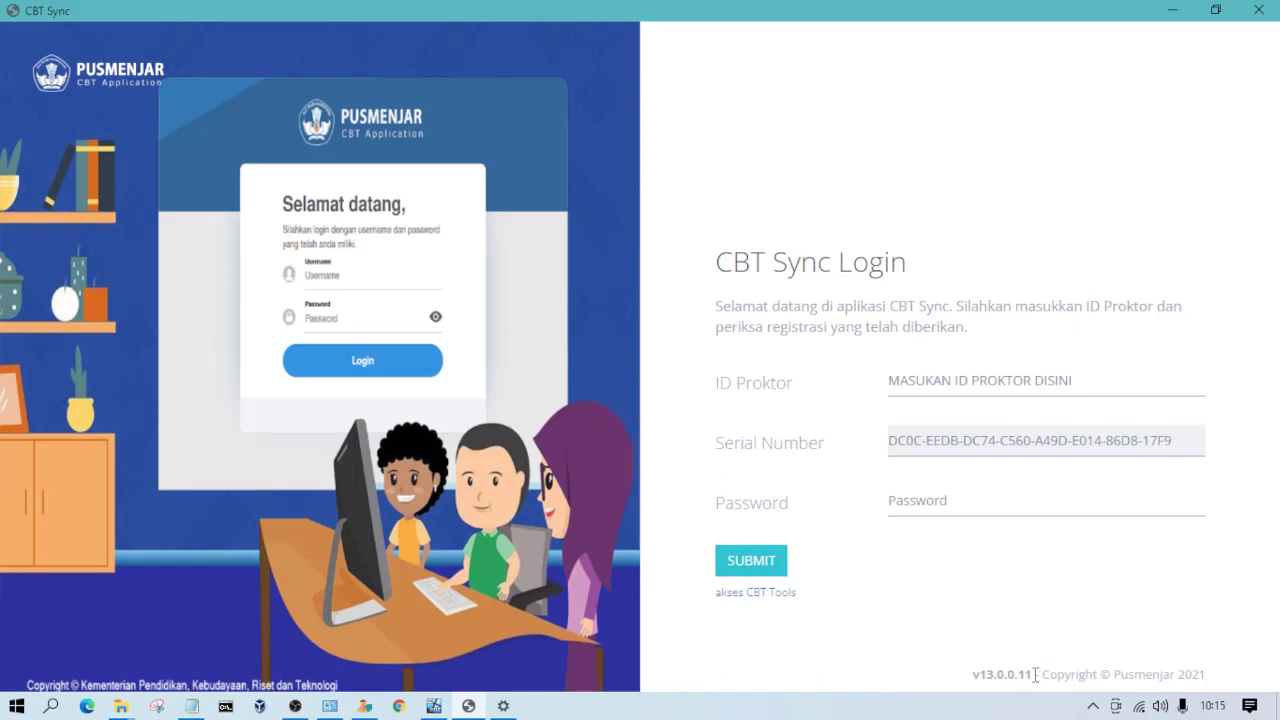
pyautogui.moveTo(969, 676); pyautogui.dragTo(1037, 700)
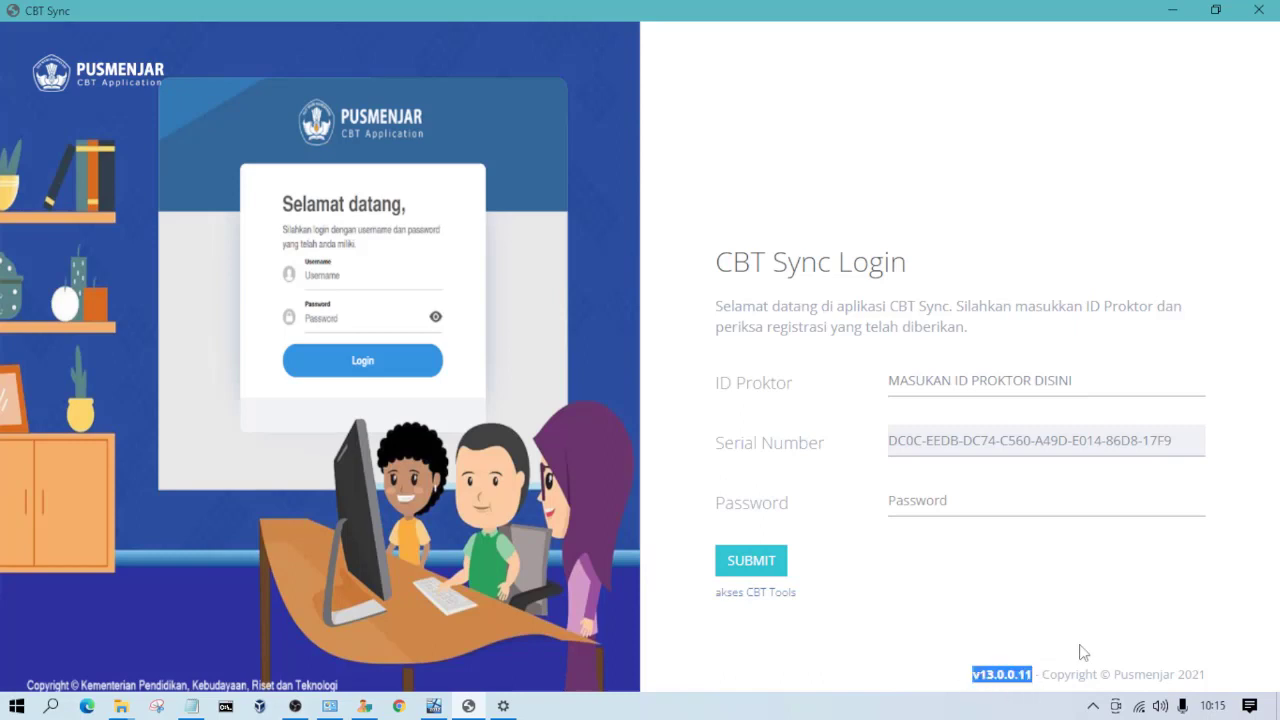
# Clear the placeholder text from the ID Proktor field and place the cursor there for entering the ID.
pyautogui.click(1076, 379)
pyautogui.moveTo(1076, 379); pyautogui.dragTo(906, 378)
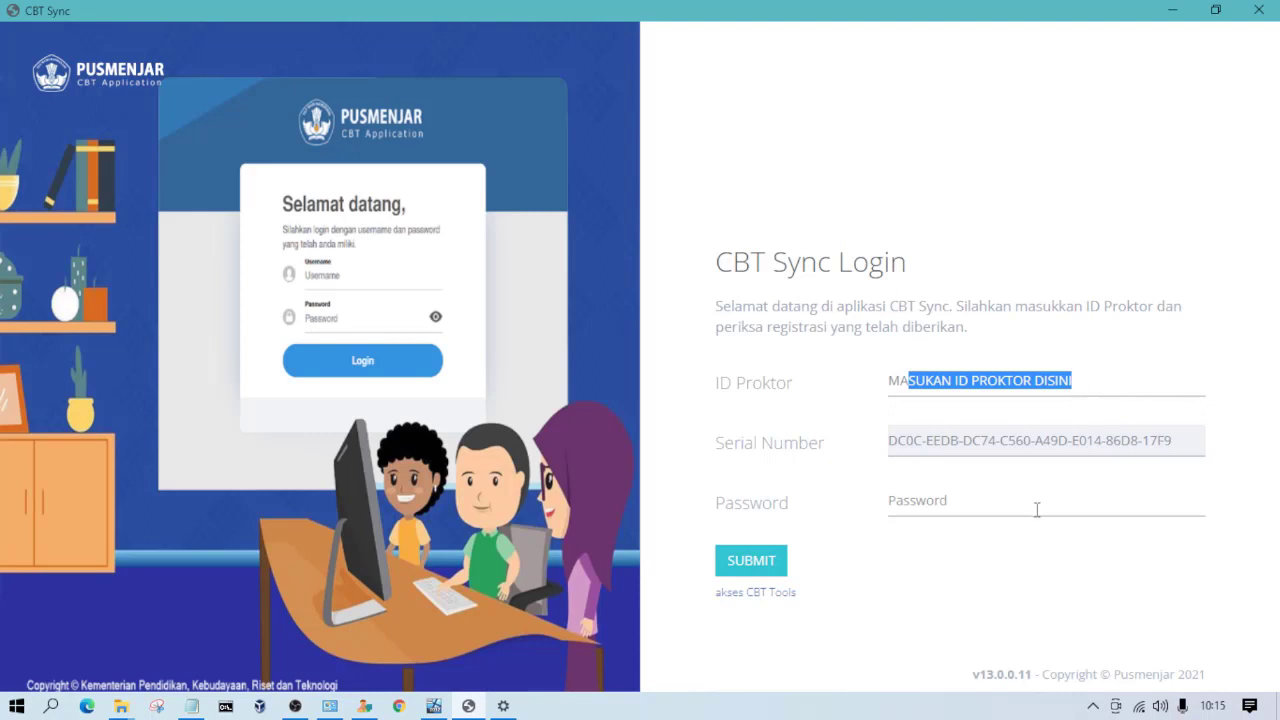
pyautogui.hotkey('ctrl', 'a')
pyautogui.click(1115, 416)
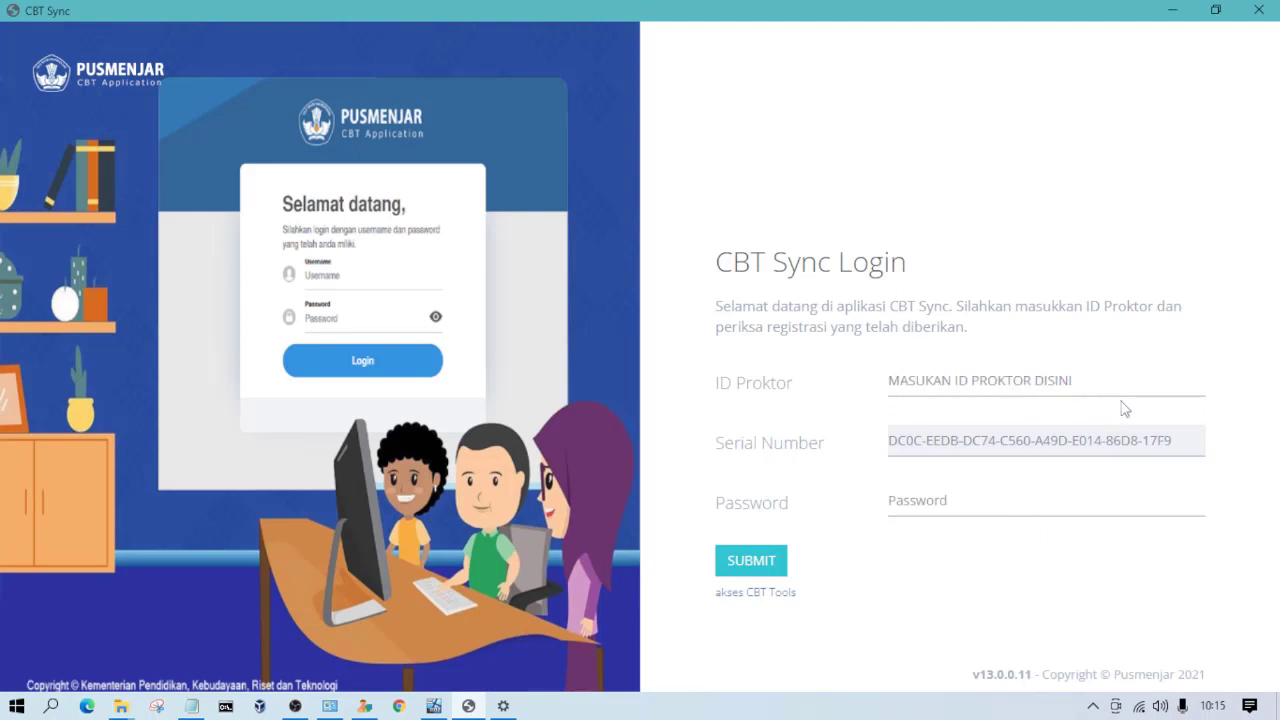
pyautogui.moveTo(1145, 380); pyautogui.dragTo(686, 354)
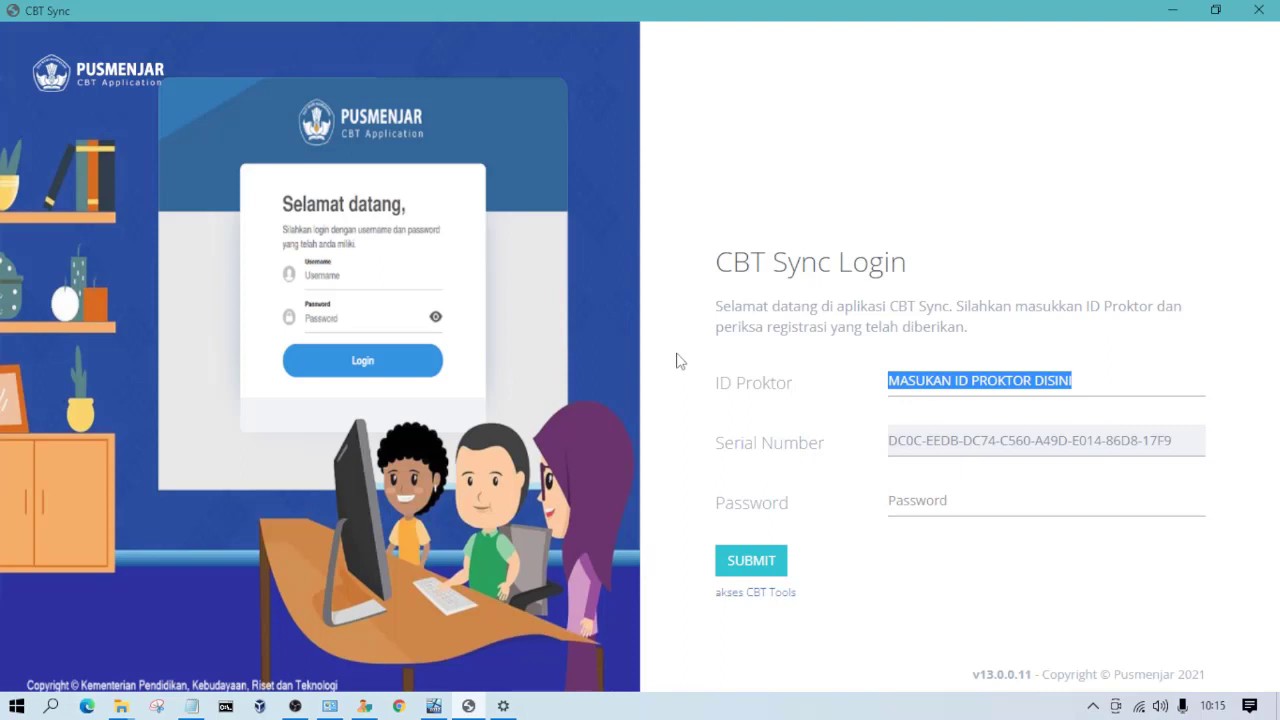
pyautogui.press('BackSpace')
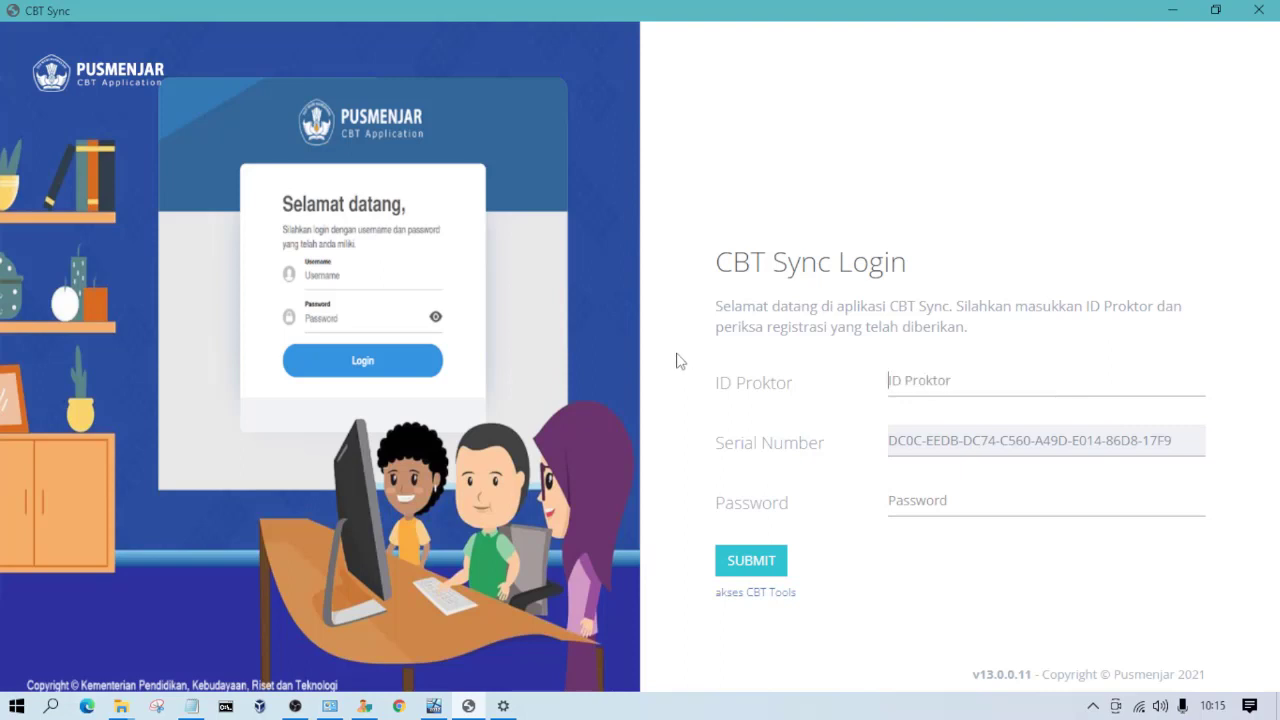
pyautogui.click(966, 502)
pyautogui.click(967, 380)
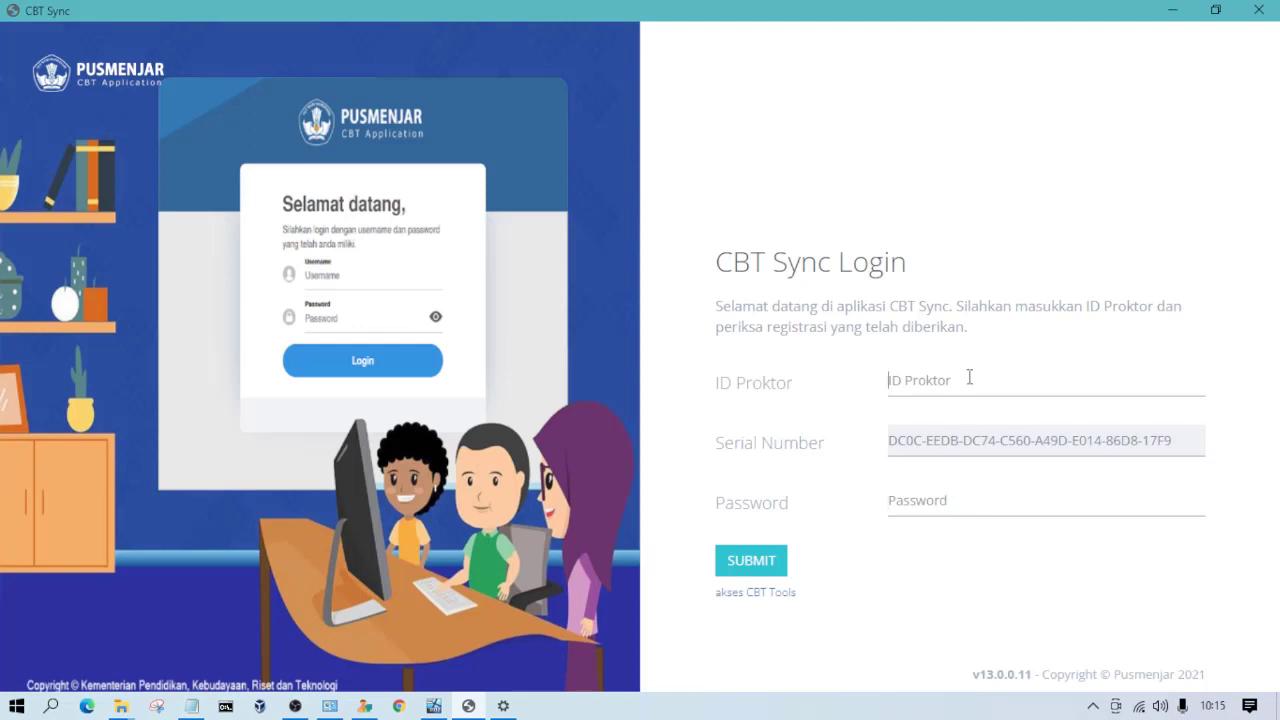